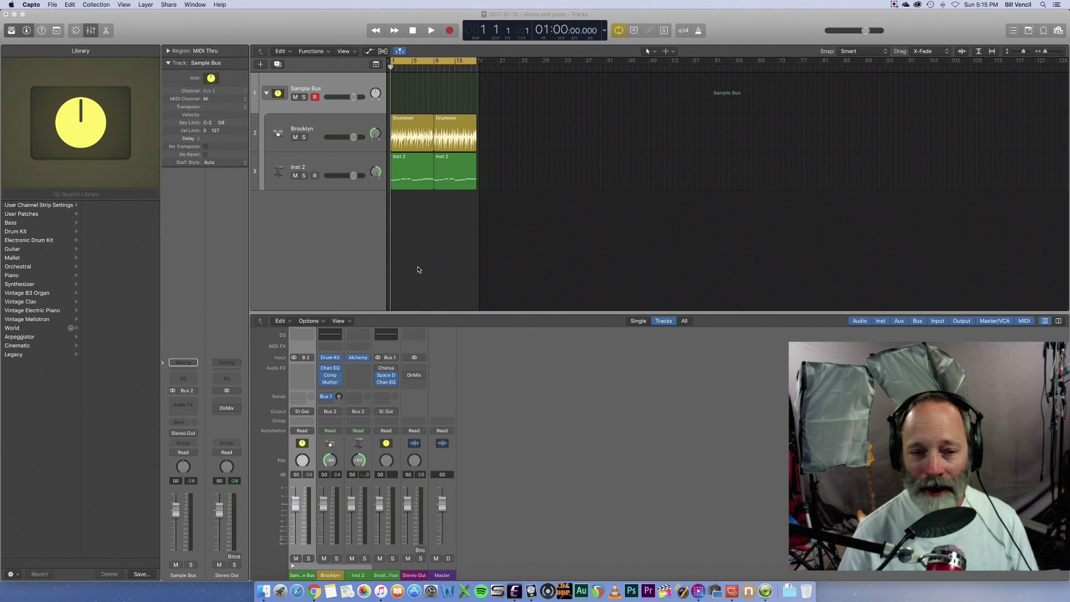
Step: Play the drums and piano project for about ten seconds, then stop and rewind to the start
click(405, 252)
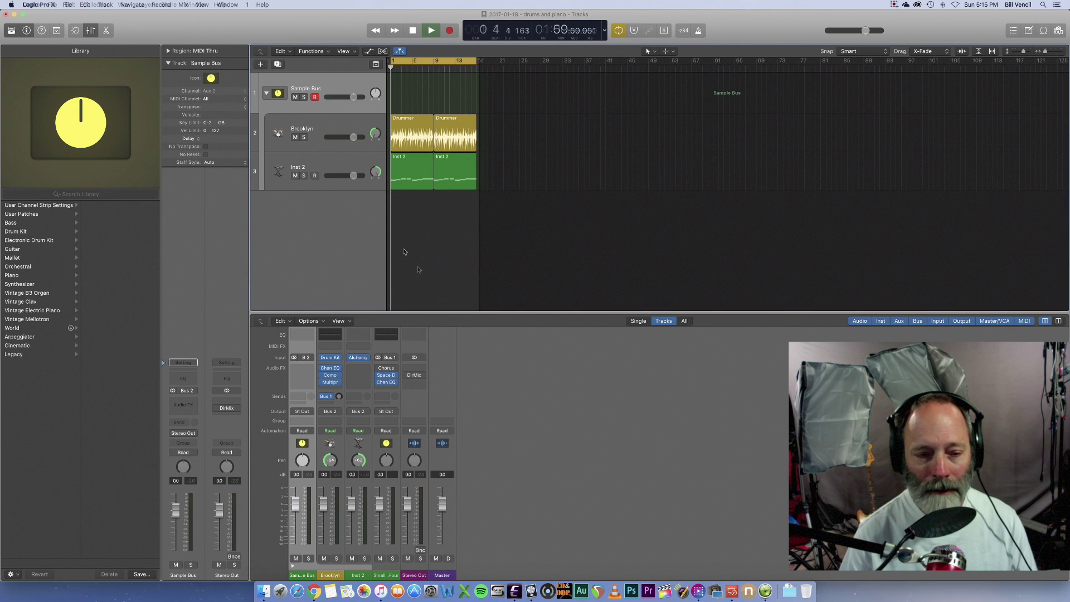
key(space)
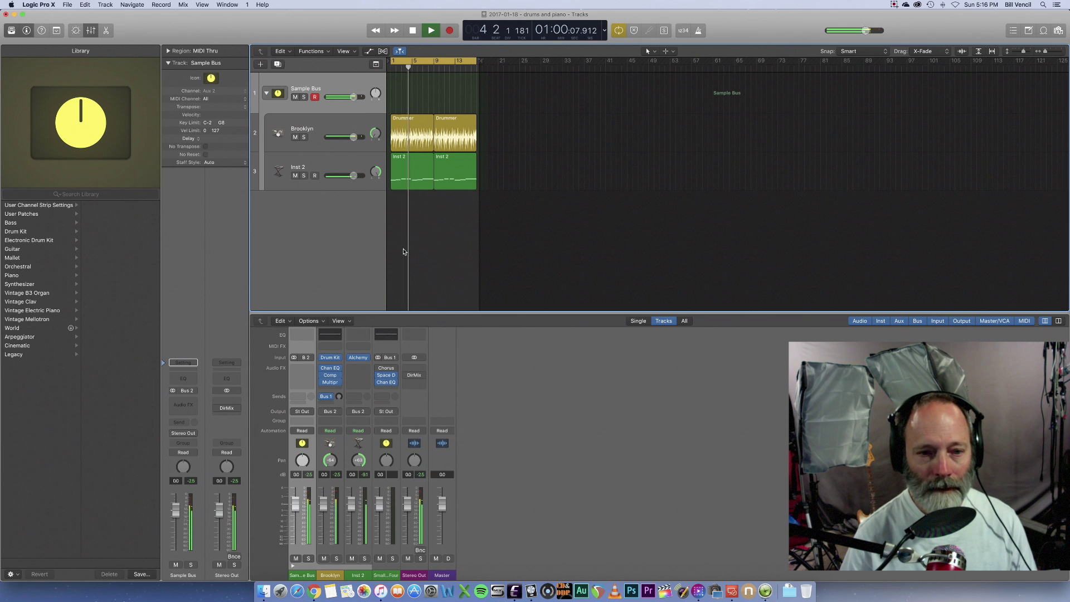
key(space)
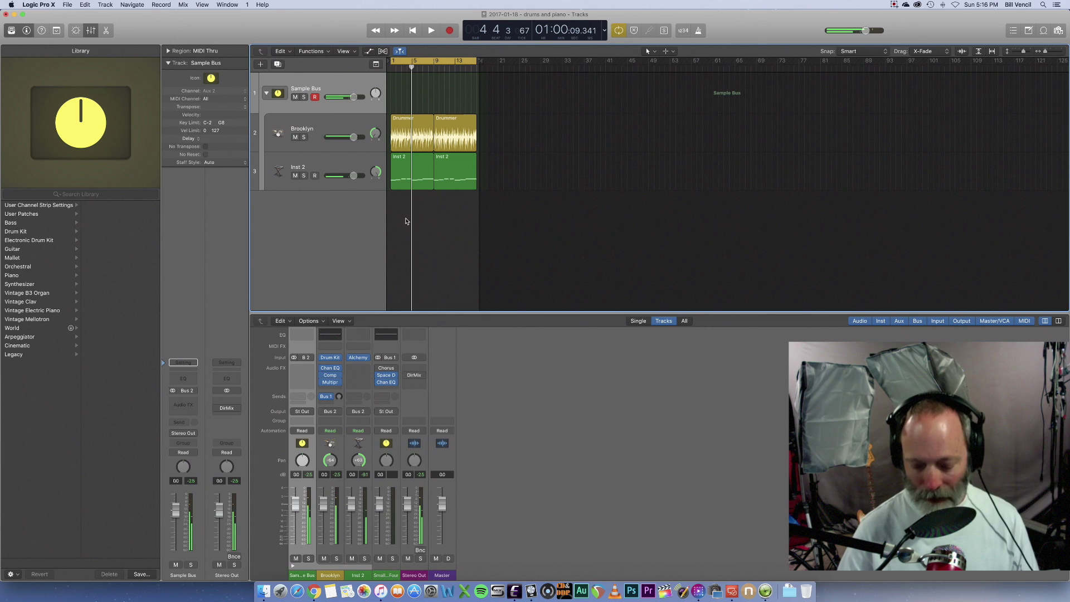
key(Return)
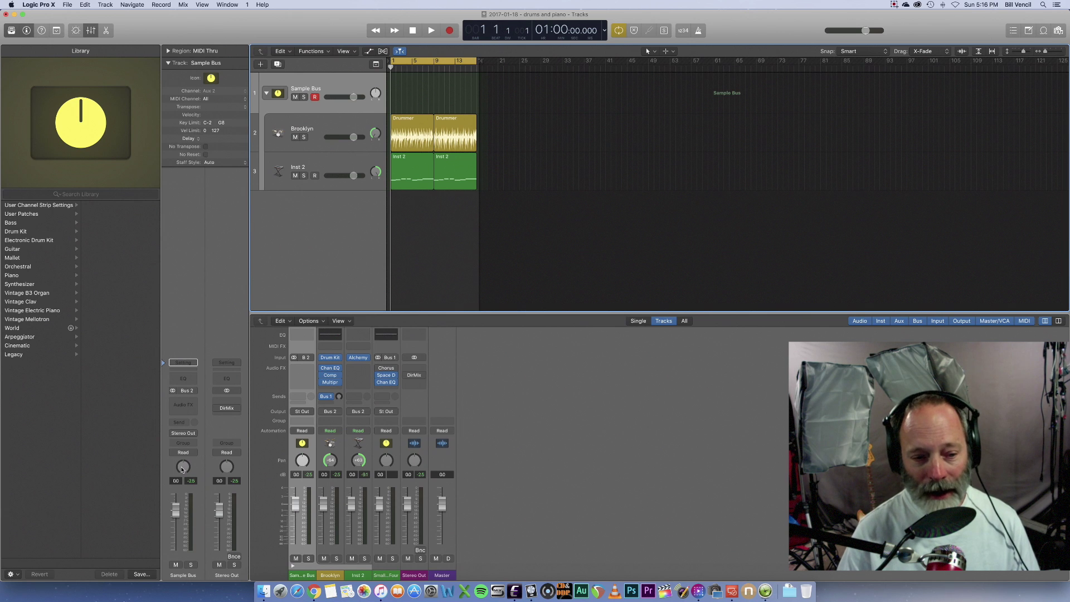
Step: Play the mix from the beginning for about 14 seconds, then stop
key(space)
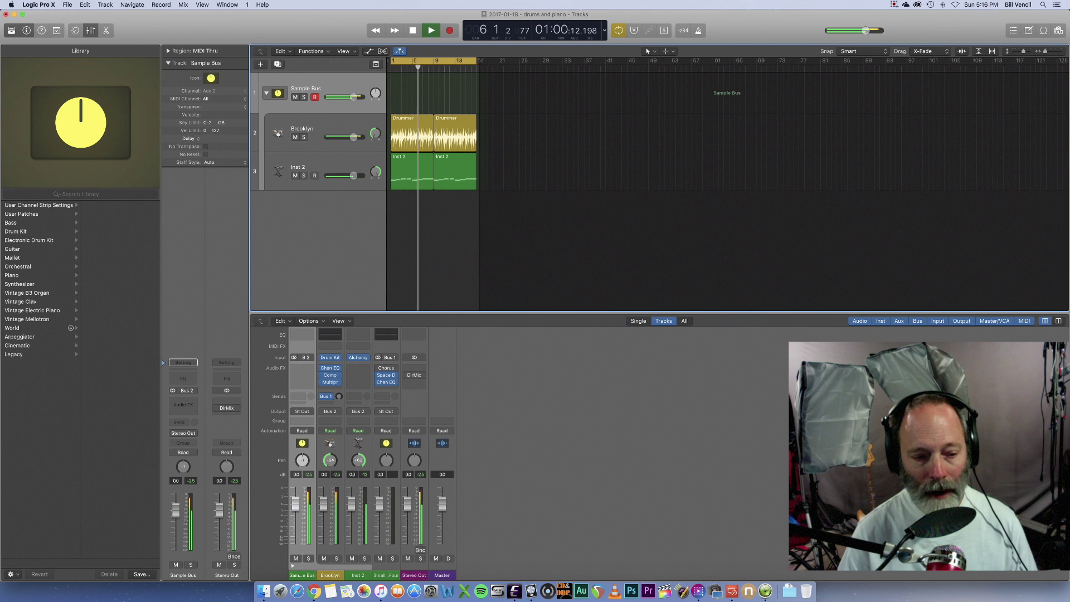
key(space)
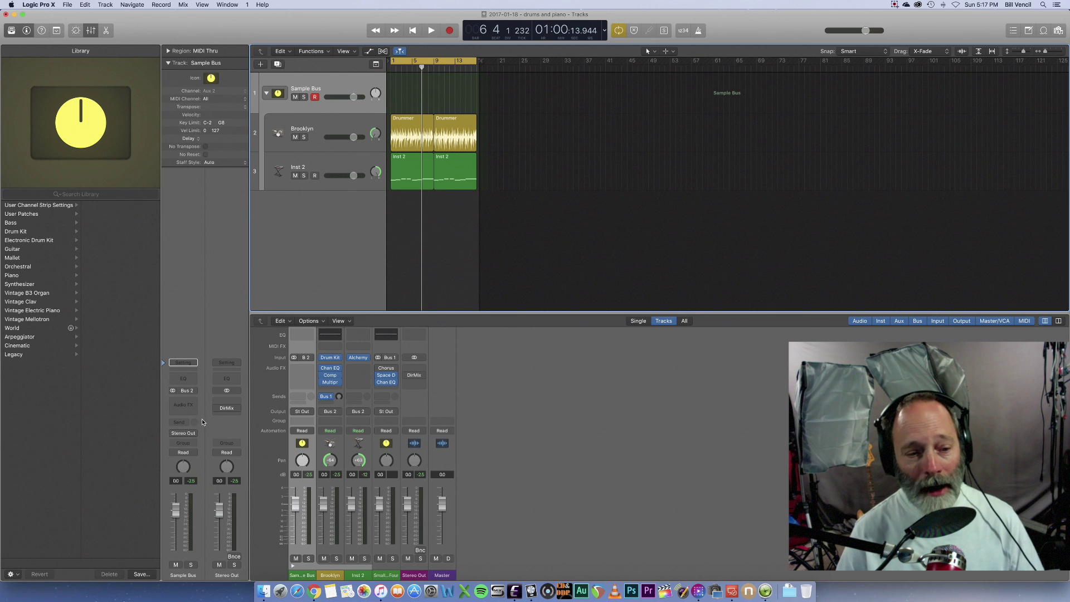
mouse_move(227, 410)
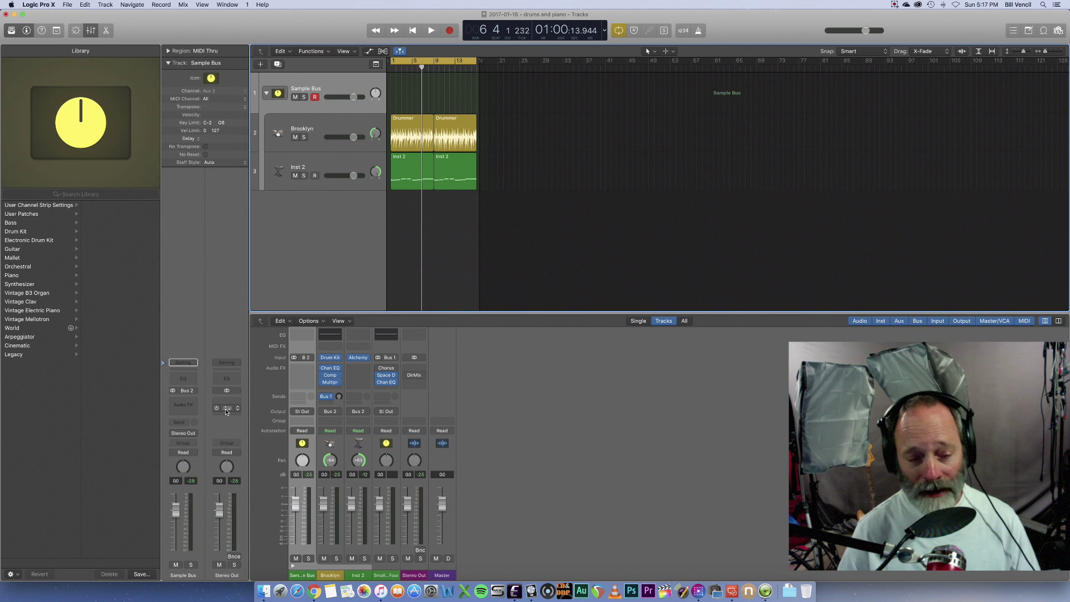
Step: Drag the Direction Mixer from Stereo Out onto the Sample Bus slot and review its Stereo to Mono settings
drag(227, 410, 184, 411)
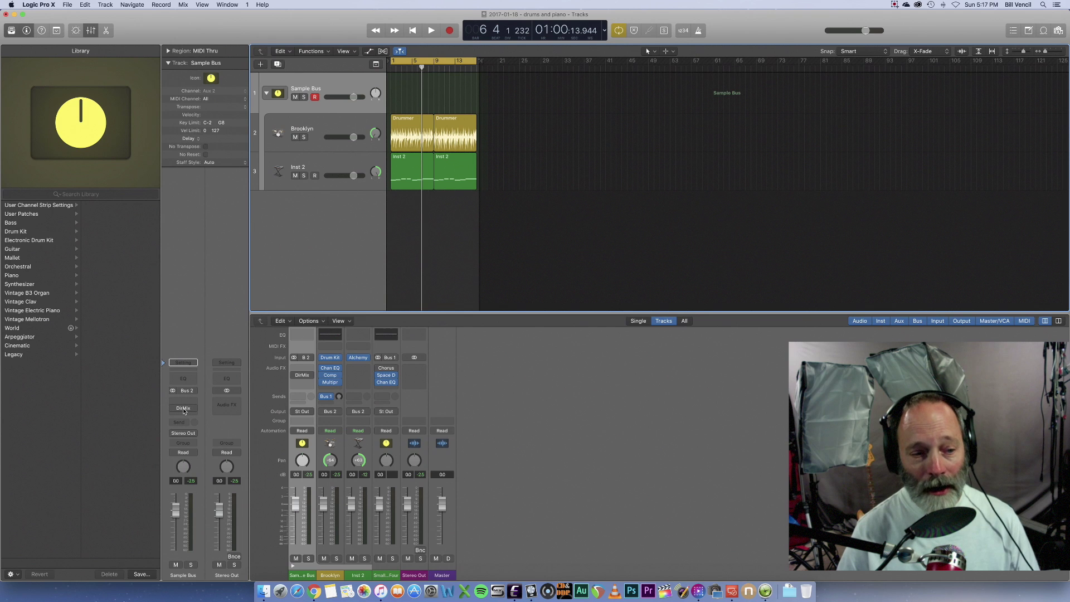
click(184, 408)
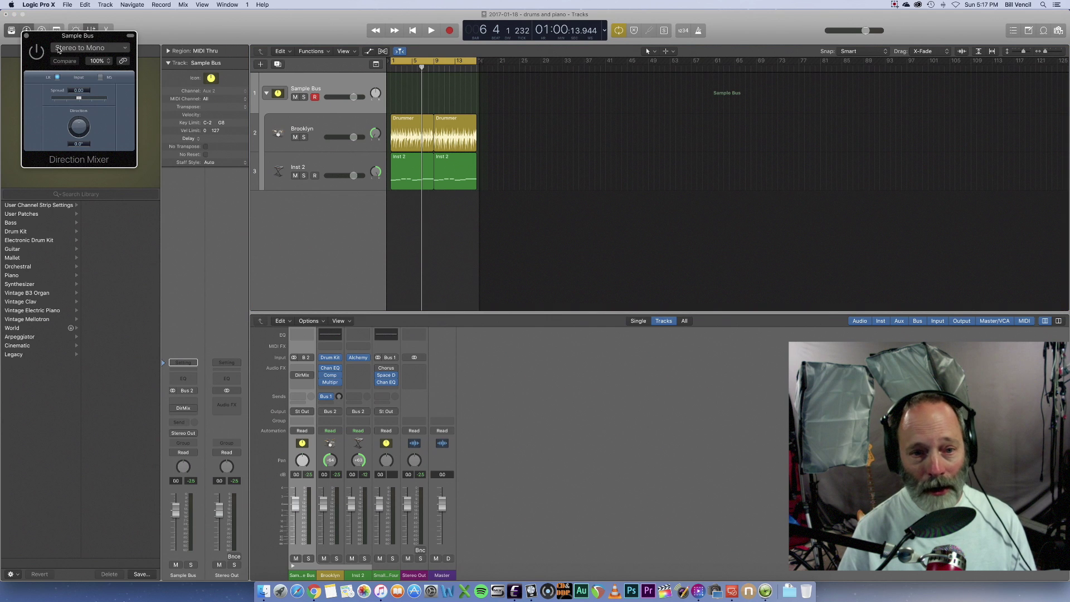
drag(58, 36, 367, 152)
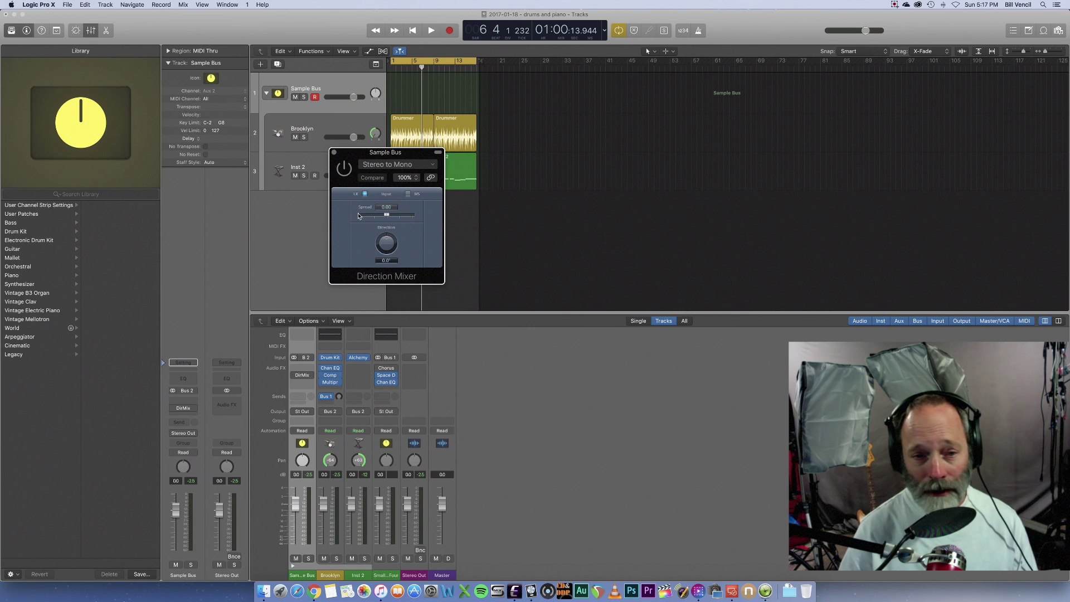
click(334, 152)
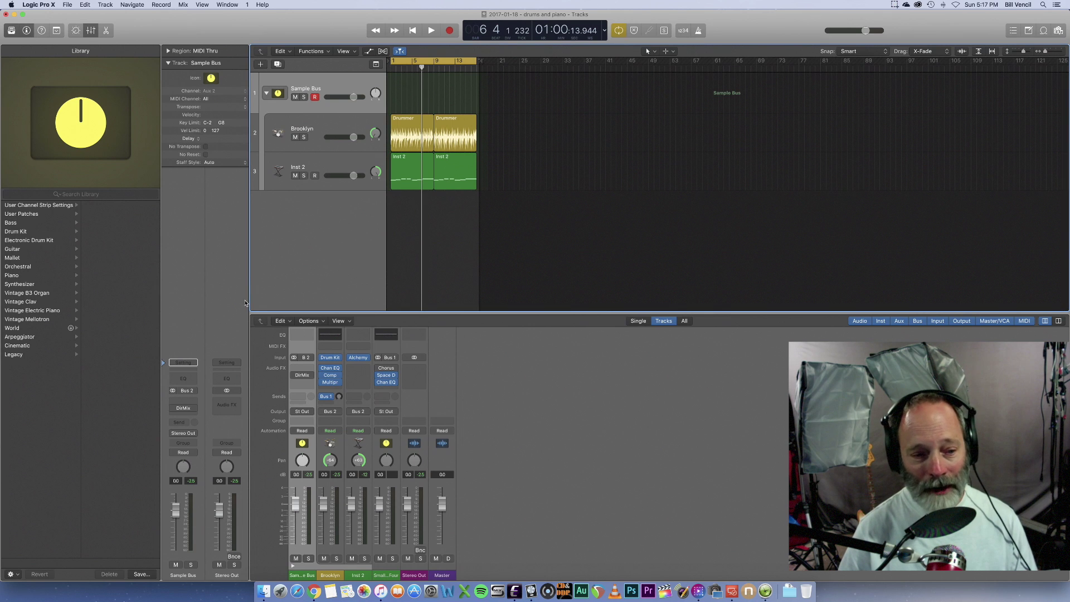
Step: Switch the Sample Bus pan mode to Stereo Pan and pan it left while playing from the start
right_click(183, 468)
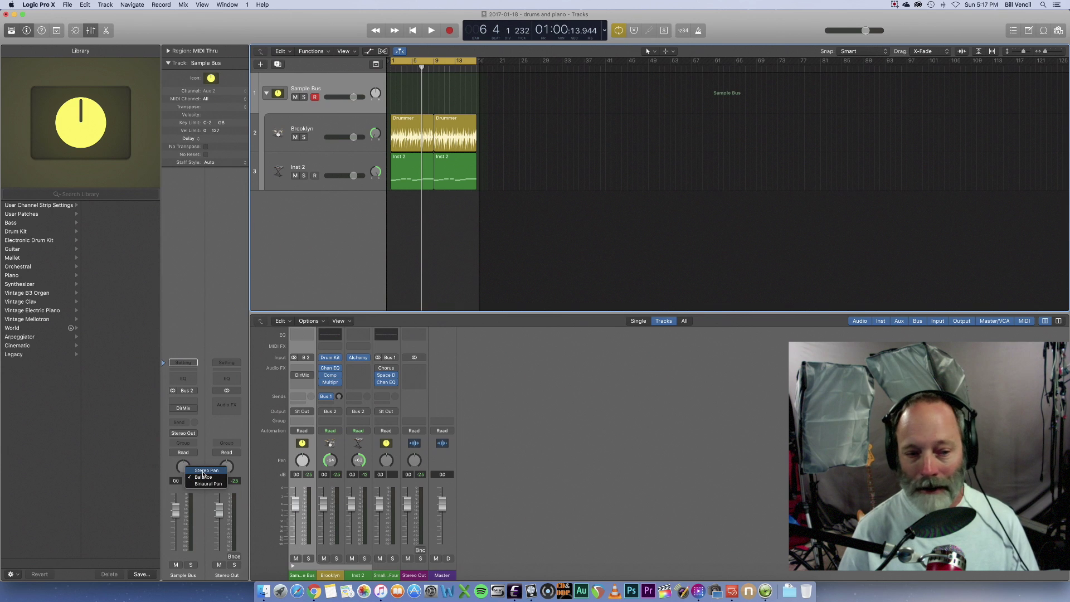
click(203, 471)
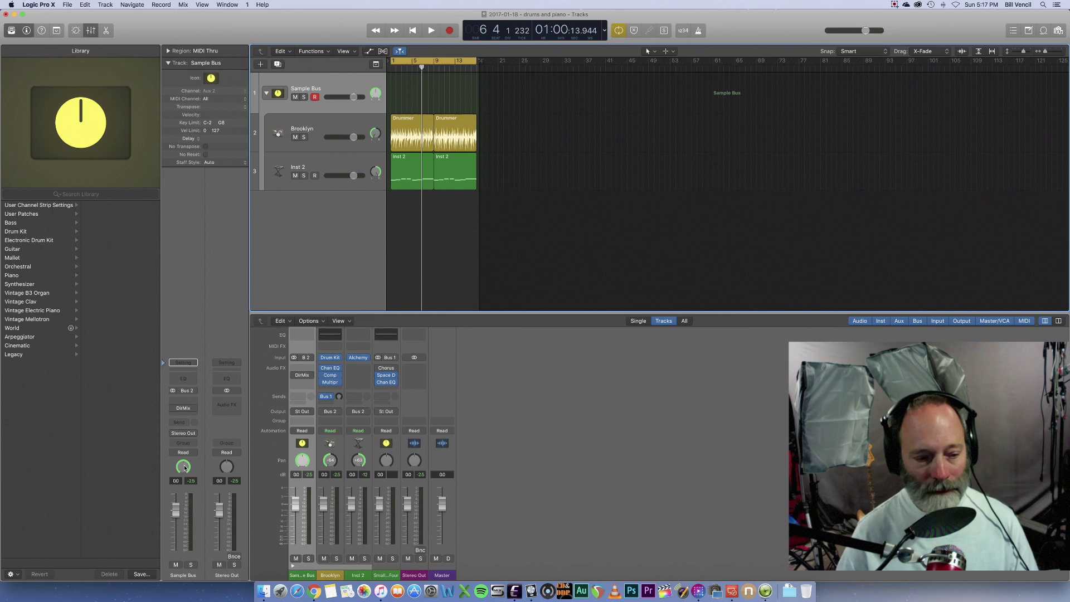
key(Return)
key(space)
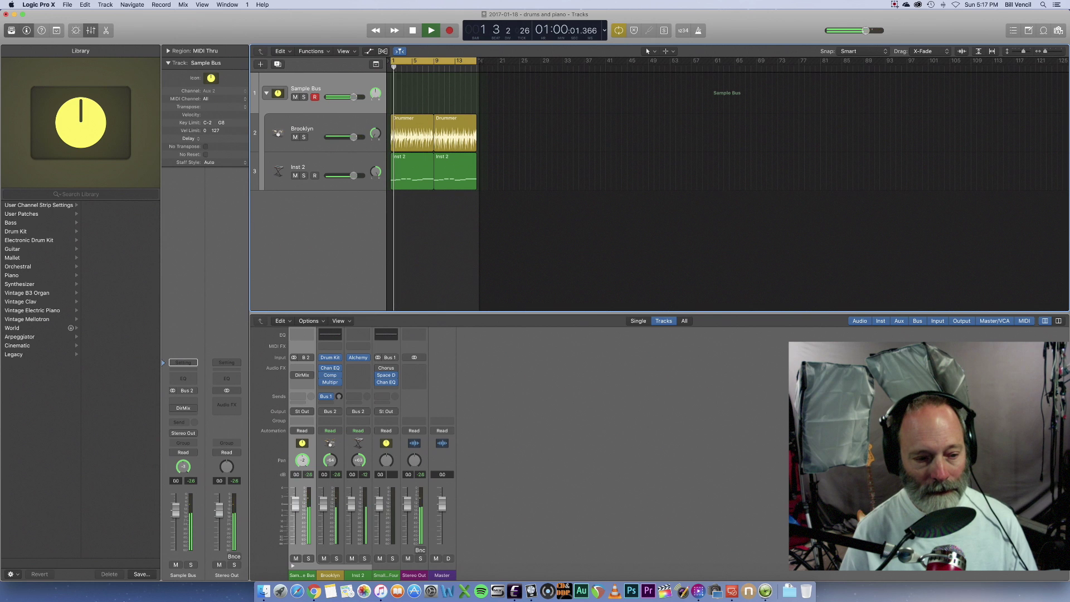
drag(185, 467, 184, 489)
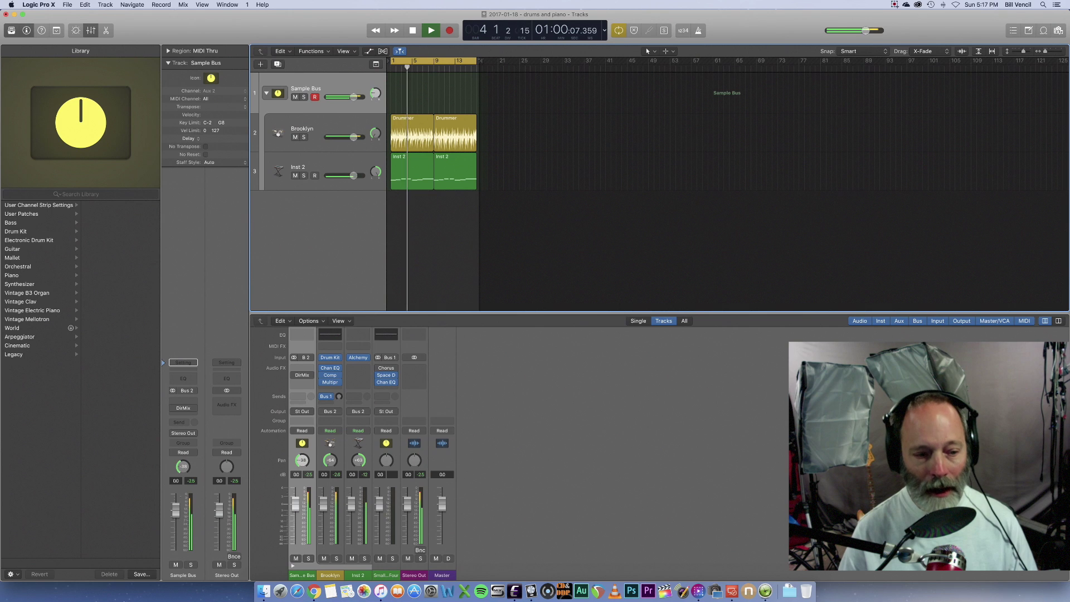
key(space)
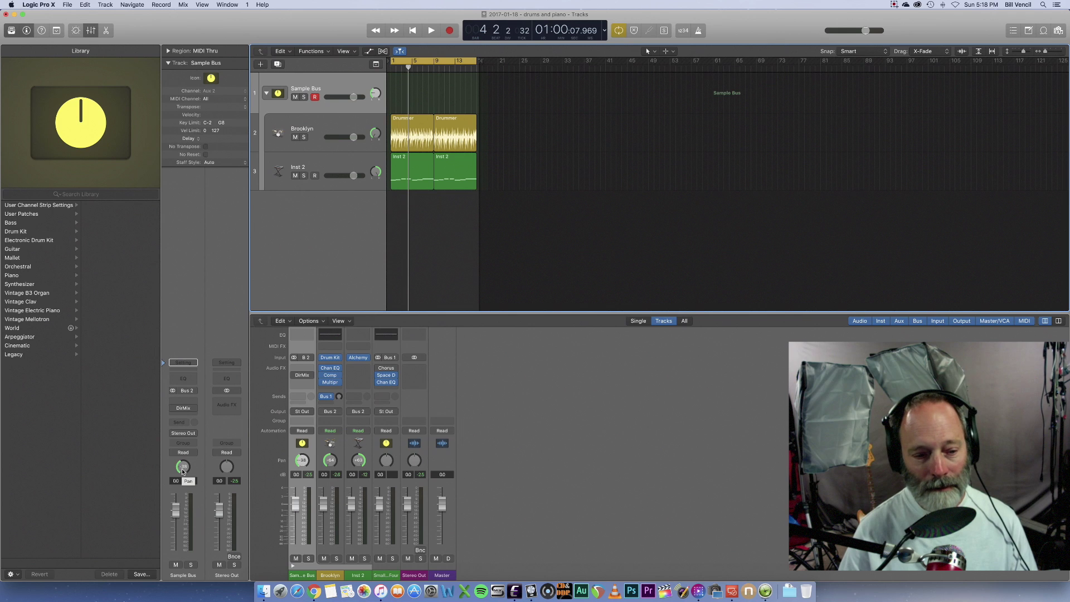
Step: Replay from the start to hear the left-panned Sample Bus, then select its pan knob
key(Return)
key(space)
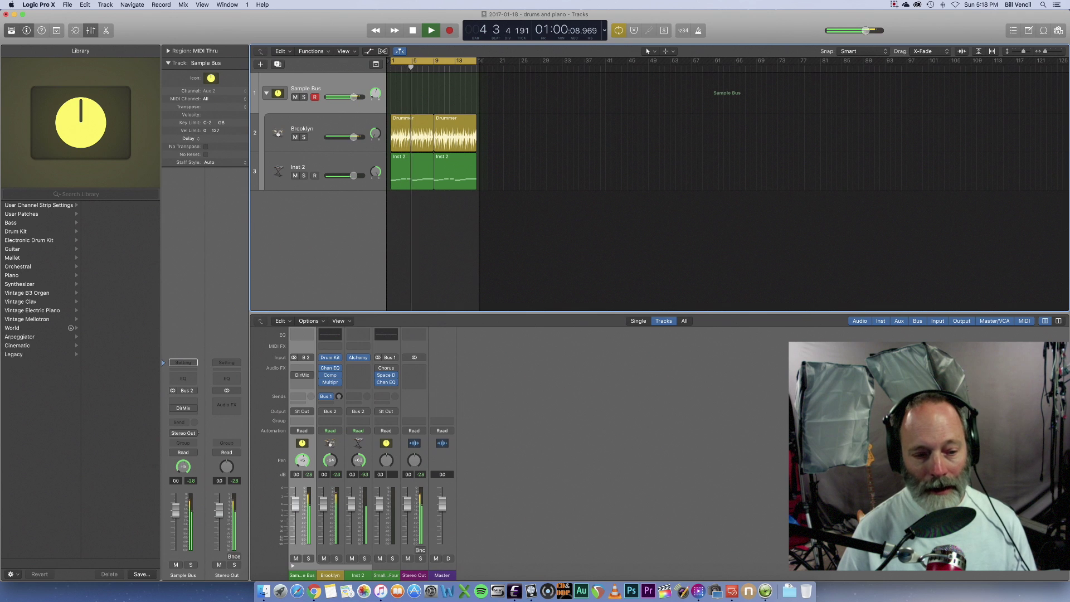
key(space)
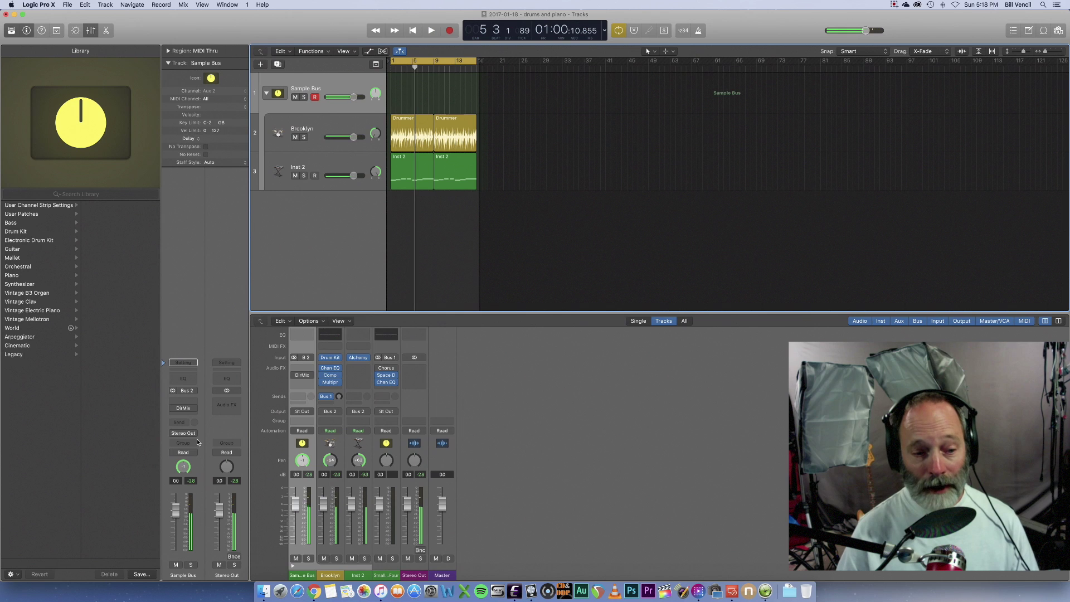
click(183, 468)
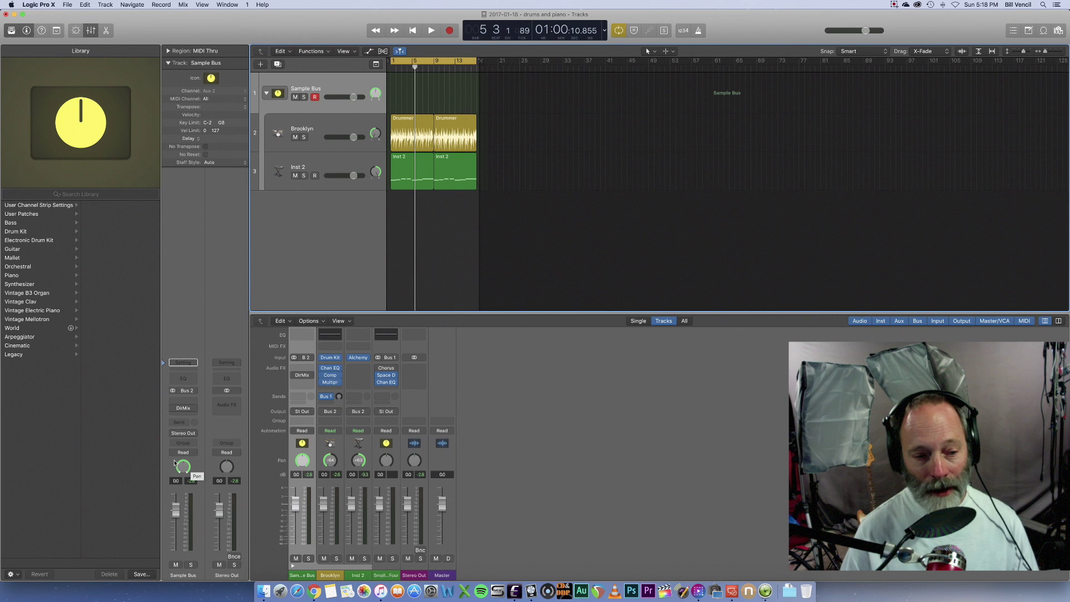
Step: Sweep the Sample Bus pan right and left during playback, ending slightly left
drag(174, 462, 175, 457)
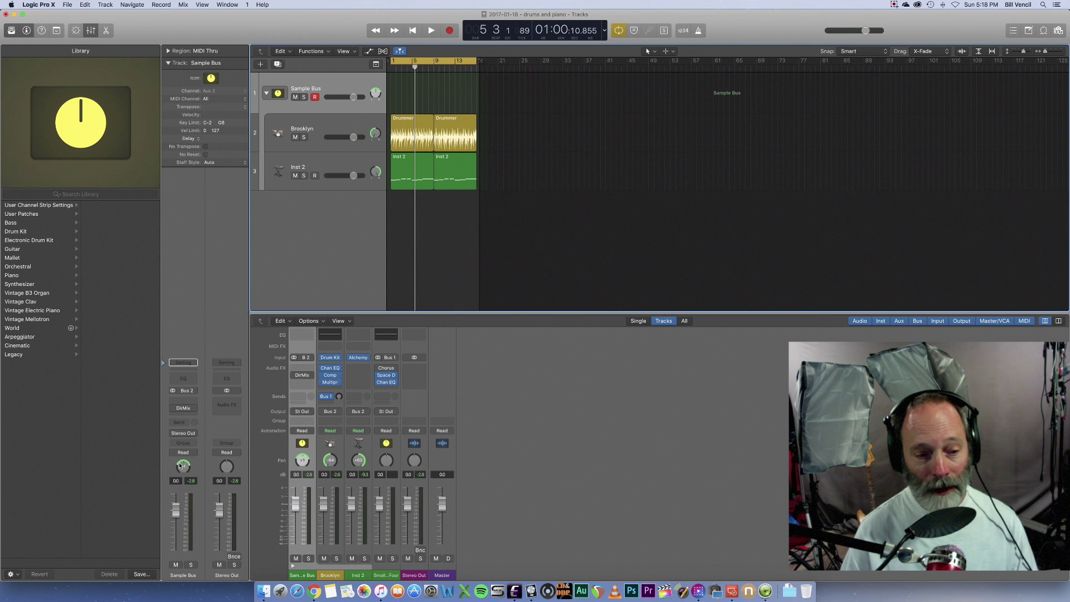
drag(174, 457, 175, 455)
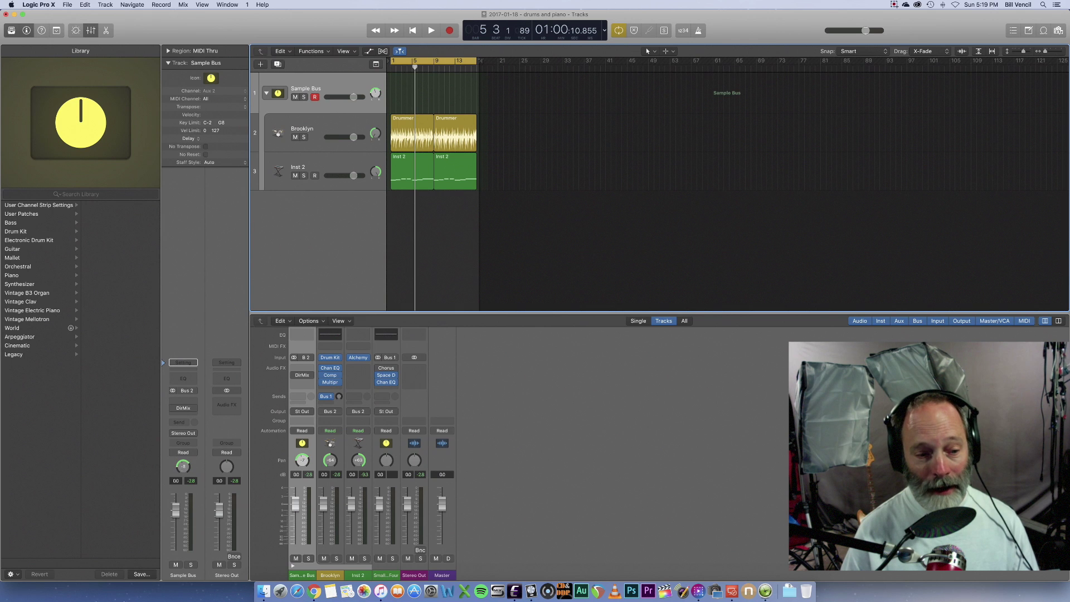
drag(183, 465, 178, 468)
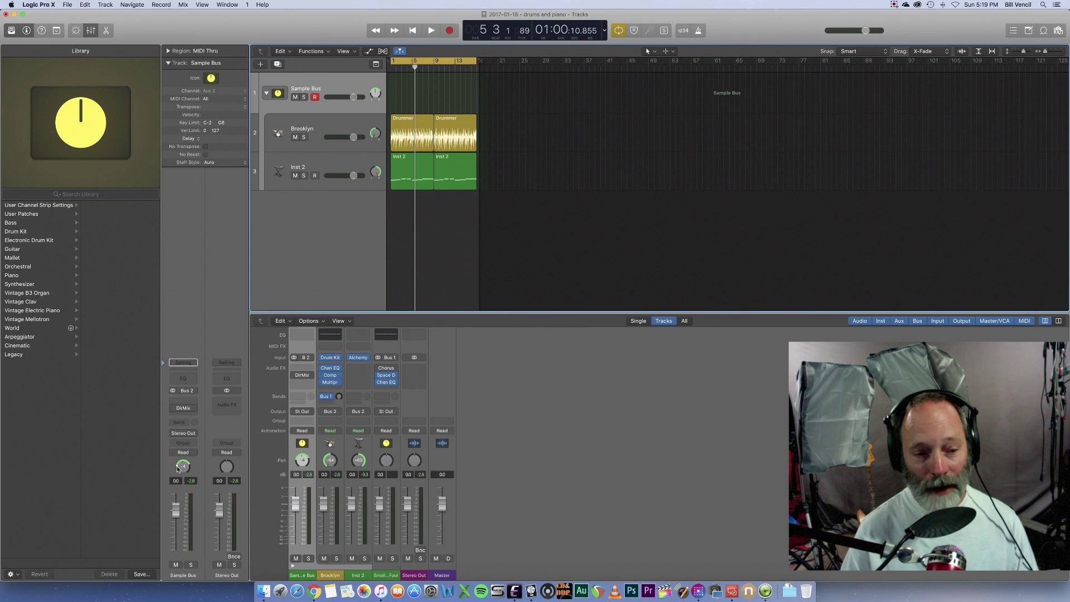
key(space)
mouse_move(178, 469)
mouse_down()
mouse_move(190, 461)
mouse_move(159, 471)
mouse_up()
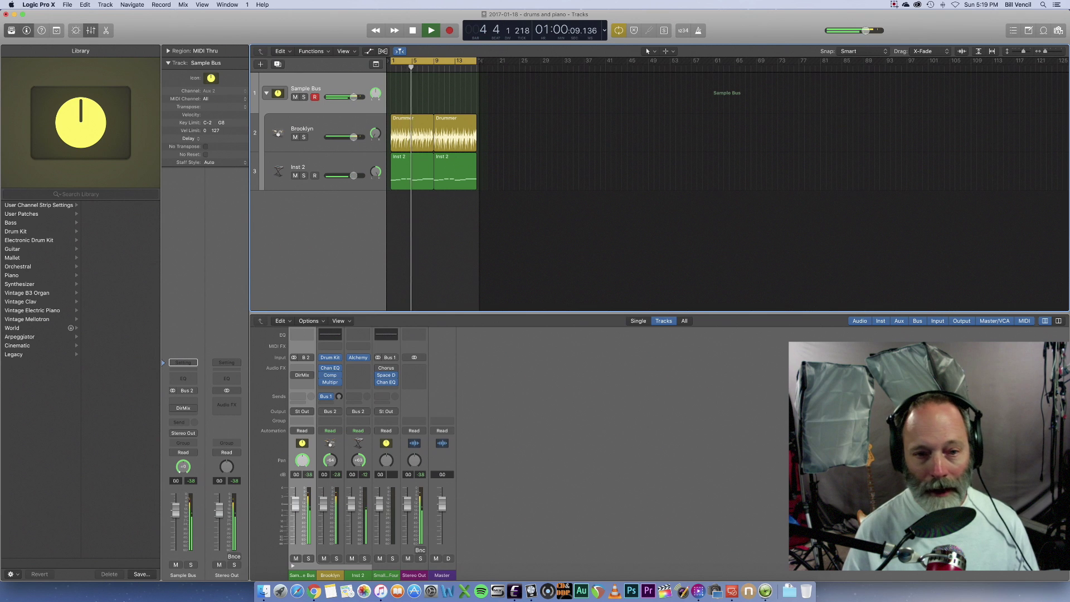
key(space)
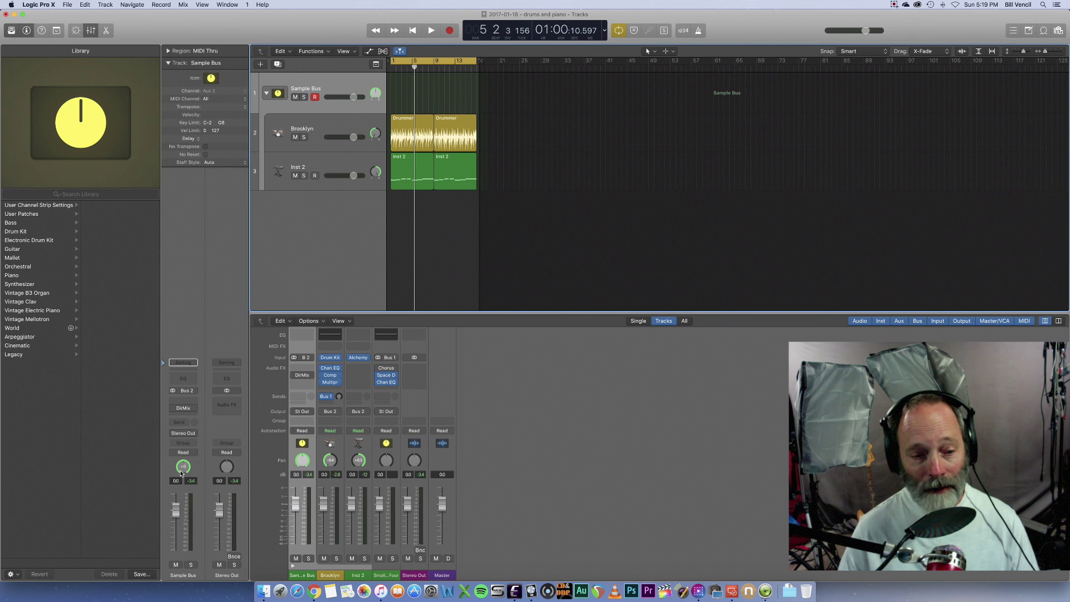
drag(183, 474, 188, 477)
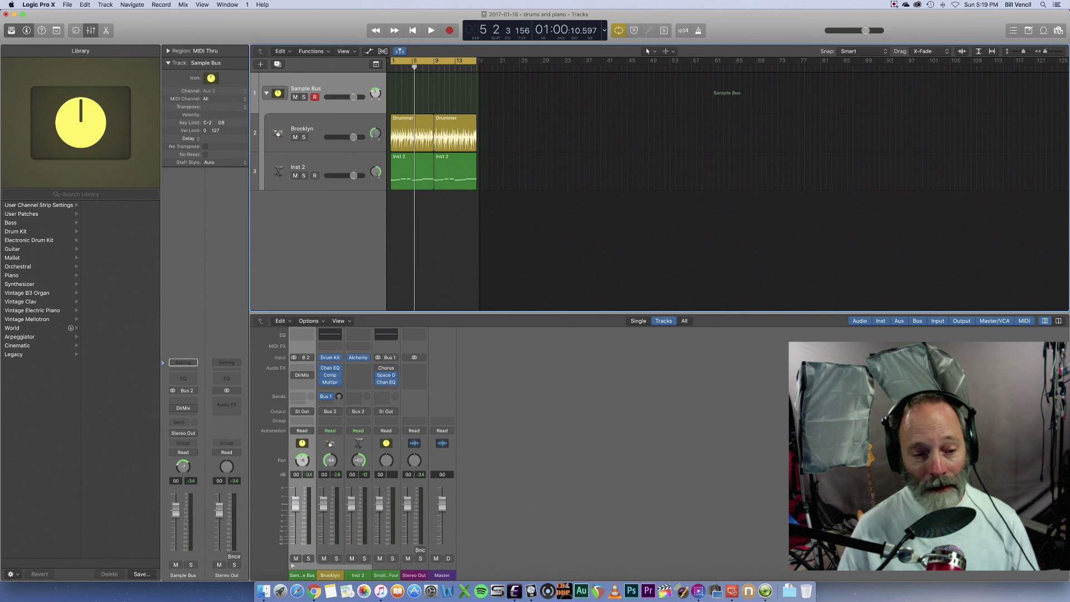
drag(183, 466, 189, 458)
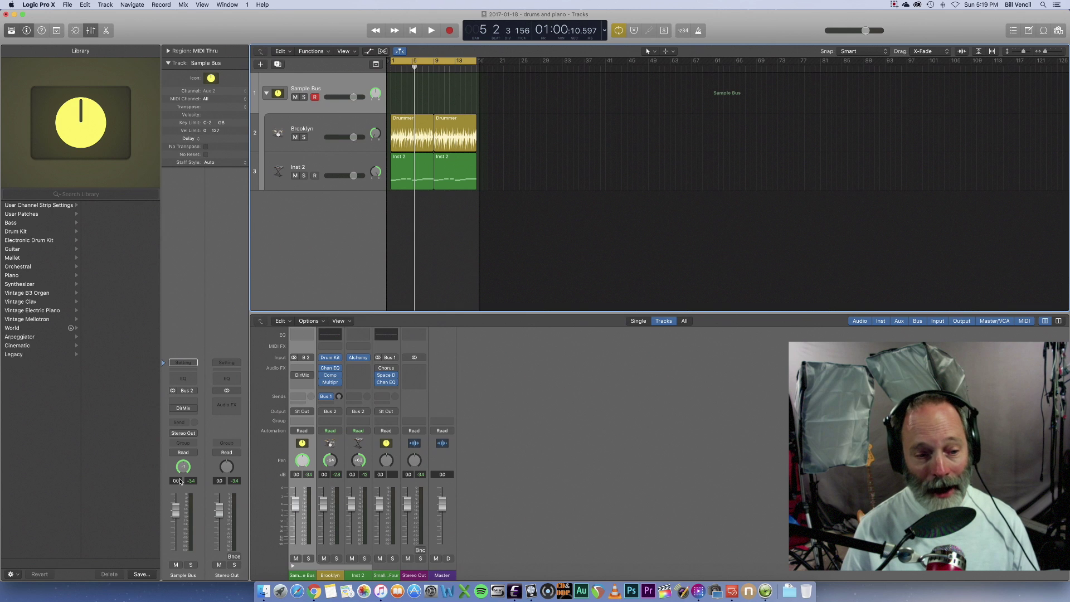
Step: Reset the Brooklyn track's pan knob in the track header to near centre
mouse_move(180, 474)
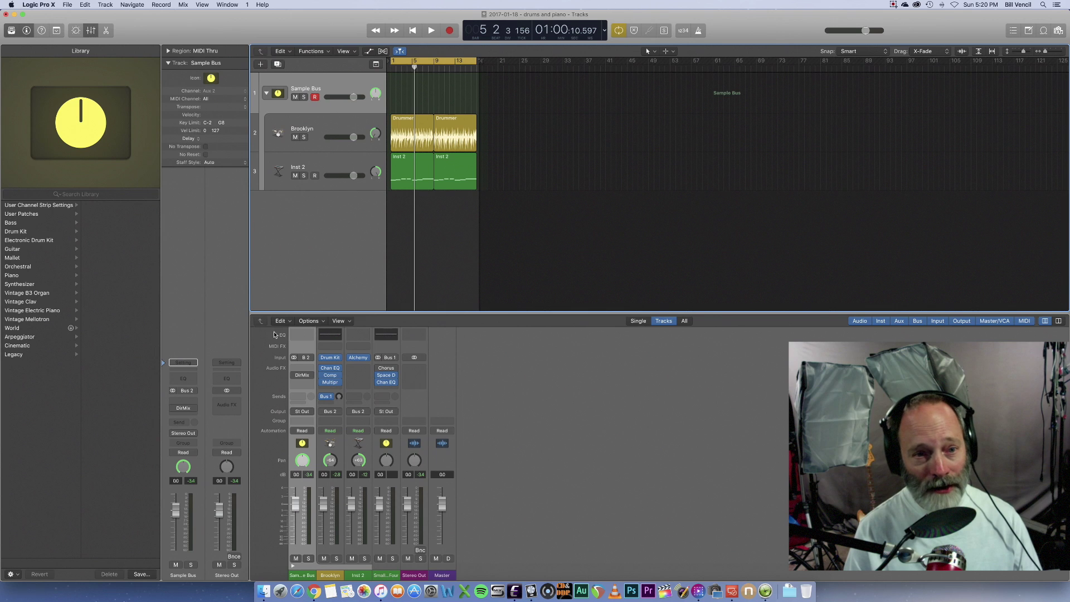
alt+click(375, 137)
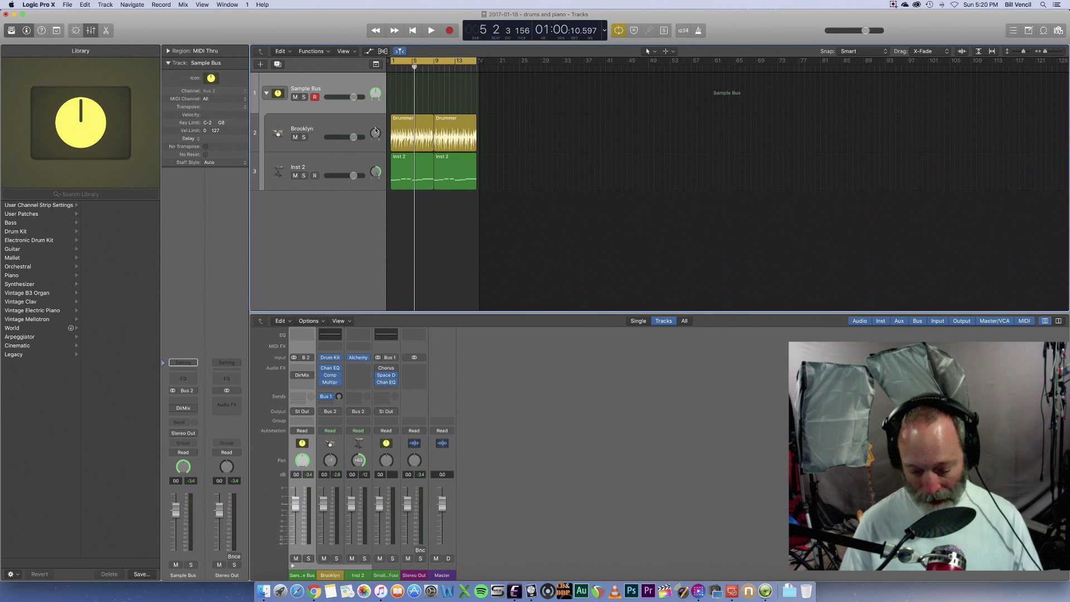
Step: Confirm Brooklyn's exact pan value and set the Inst 2 pan to 0
double_click(374, 135)
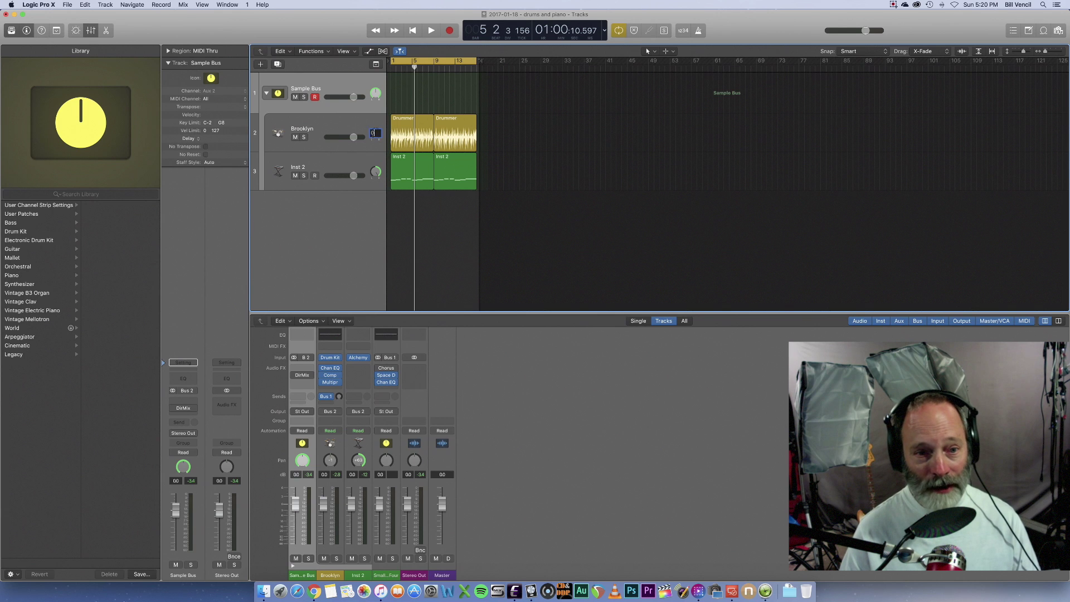
key(Return)
double_click(375, 176)
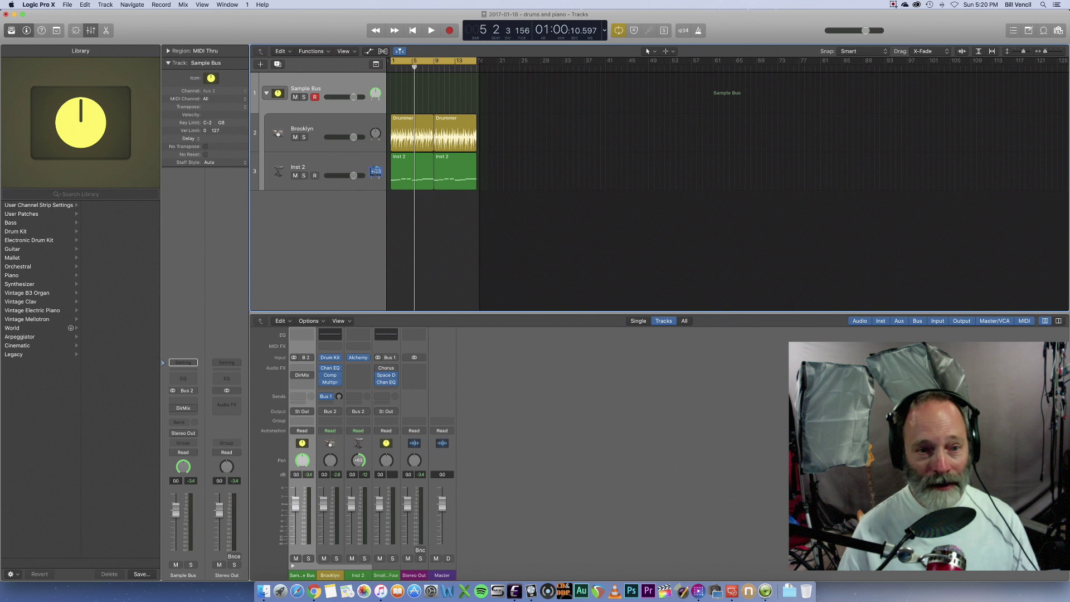
text(0)
key(Return)
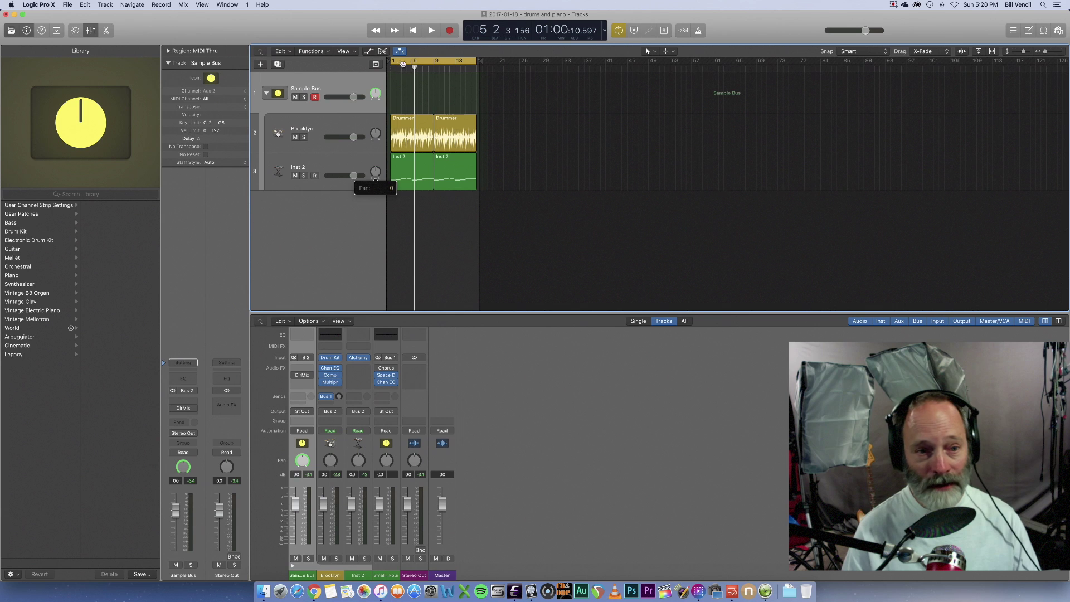
Step: Move the playhead back to bar 3 and play a few seconds of the song
drag(415, 68, 401, 68)
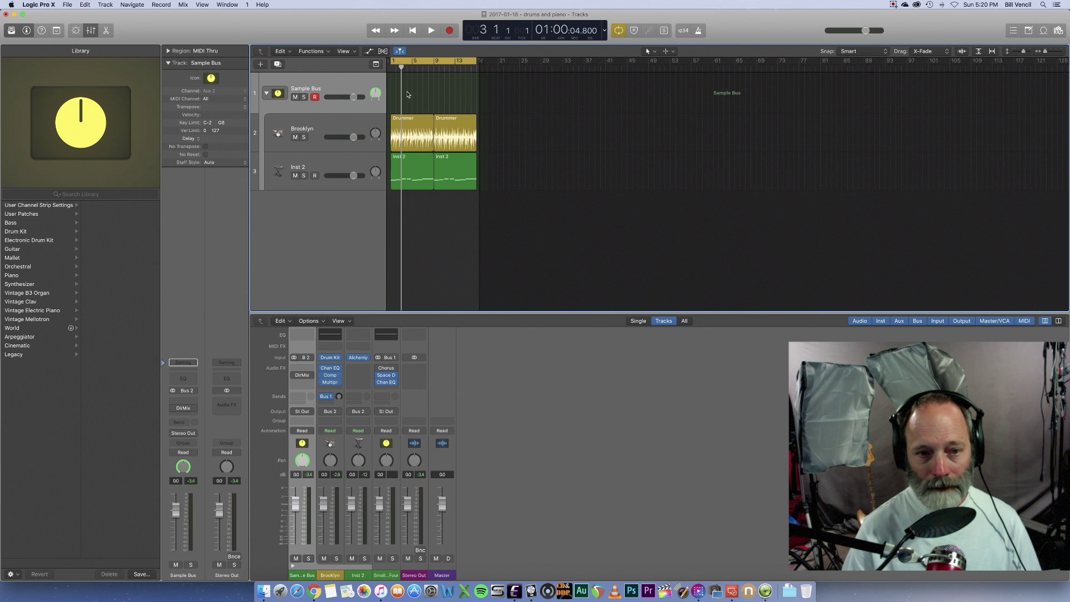
key(space)
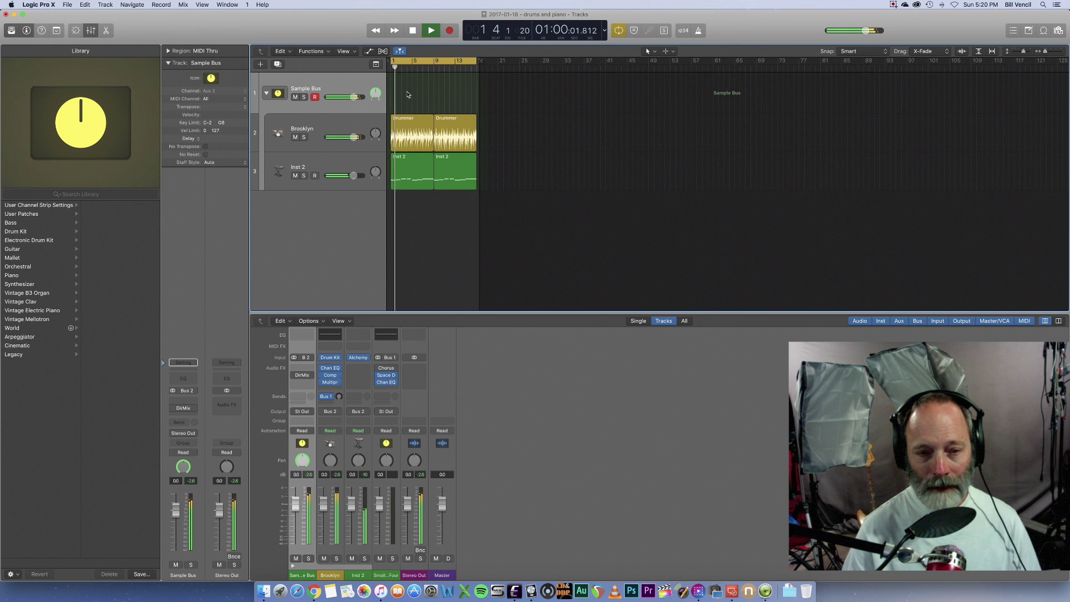
key(space)
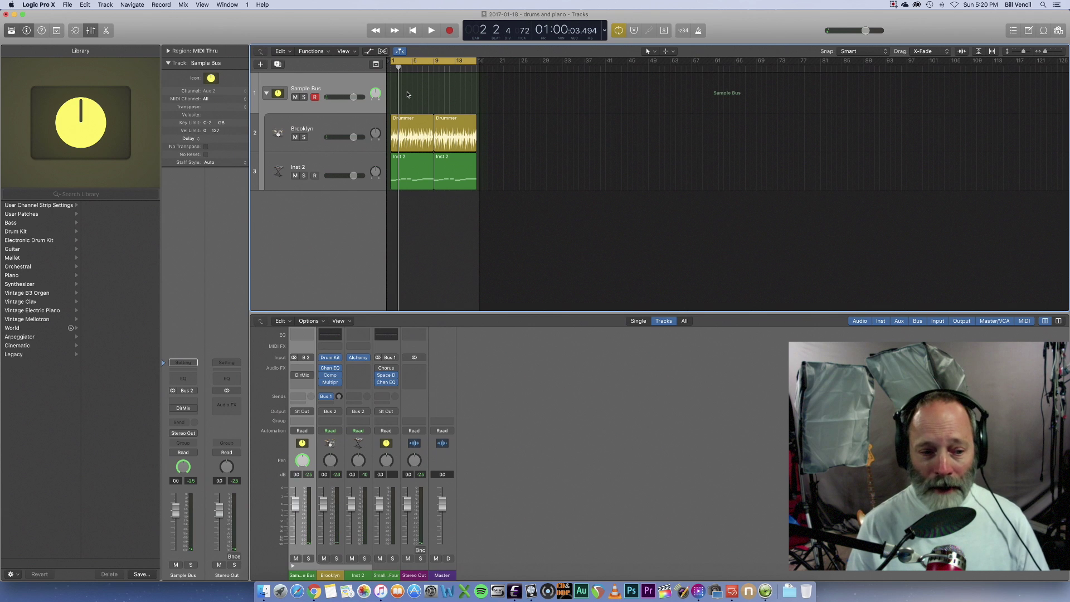
Step: Change the Sample Bus pan mode from Stereo Pan to Binaural Pan
right_click(184, 469)
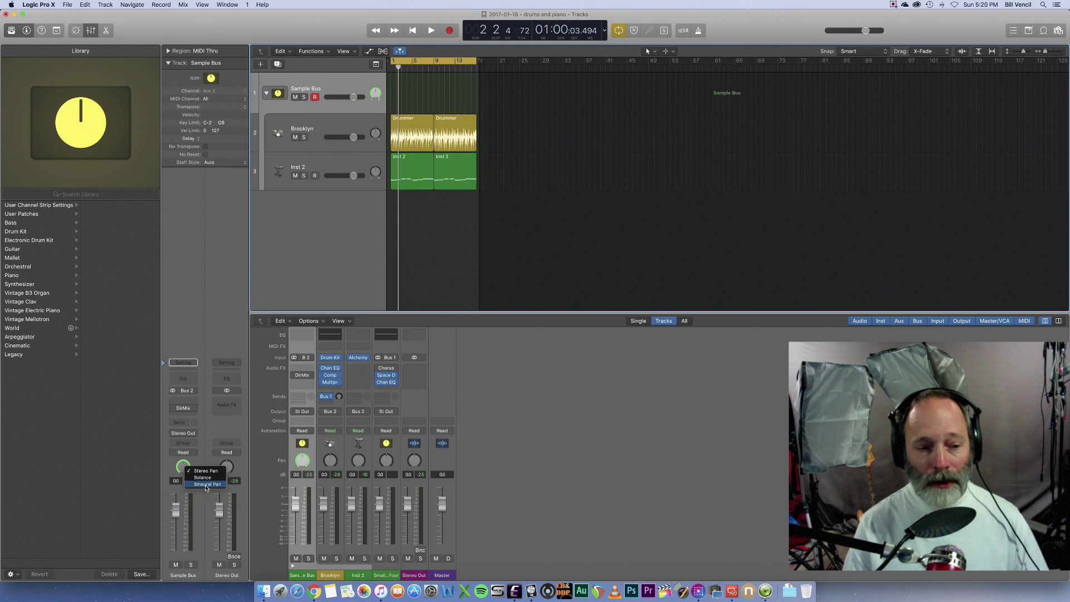
click(206, 485)
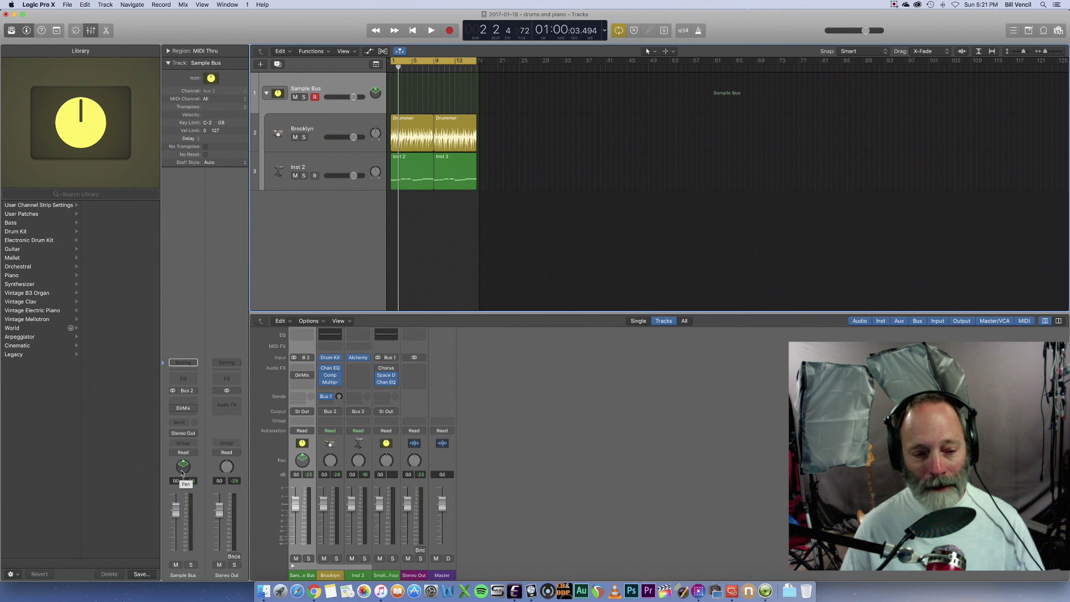
Step: Open the Sample Bus Binaural Pan window and place it at screen centre
double_click(182, 467)
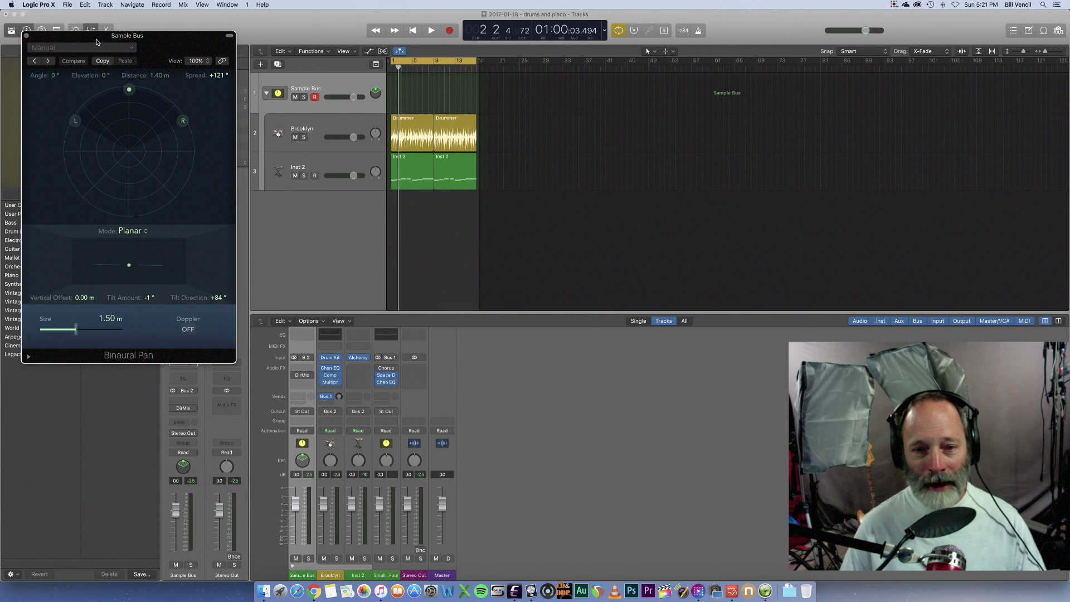
drag(104, 38, 565, 116)
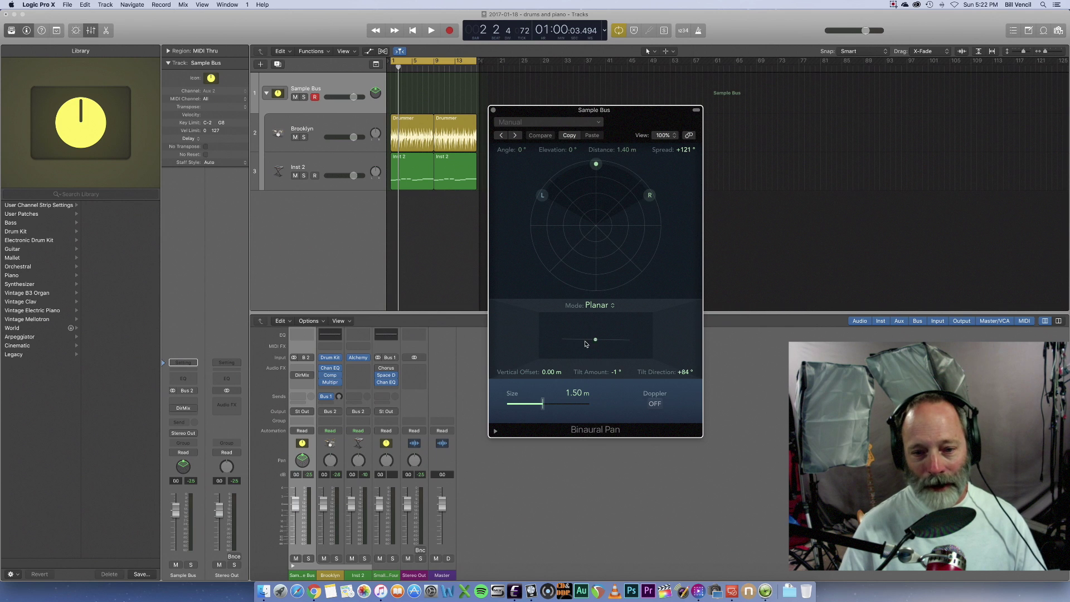
Step: Tilt the binaural source toward +119° and raise its vertical offset to 0.04 m
mouse_move(596, 342)
mouse_down()
mouse_move(554, 359)
mouse_move(551, 327)
mouse_move(591, 333)
mouse_move(587, 365)
mouse_move(591, 321)
mouse_move(604, 385)
mouse_move(588, 335)
mouse_move(621, 312)
mouse_move(607, 338)
mouse_move(605, 324)
mouse_move(603, 355)
mouse_move(581, 318)
mouse_move(595, 368)
mouse_move(595, 341)
mouse_move(620, 340)
mouse_move(598, 341)
mouse_move(601, 310)
mouse_move(590, 329)
mouse_move(594, 368)
mouse_move(587, 348)
mouse_up()
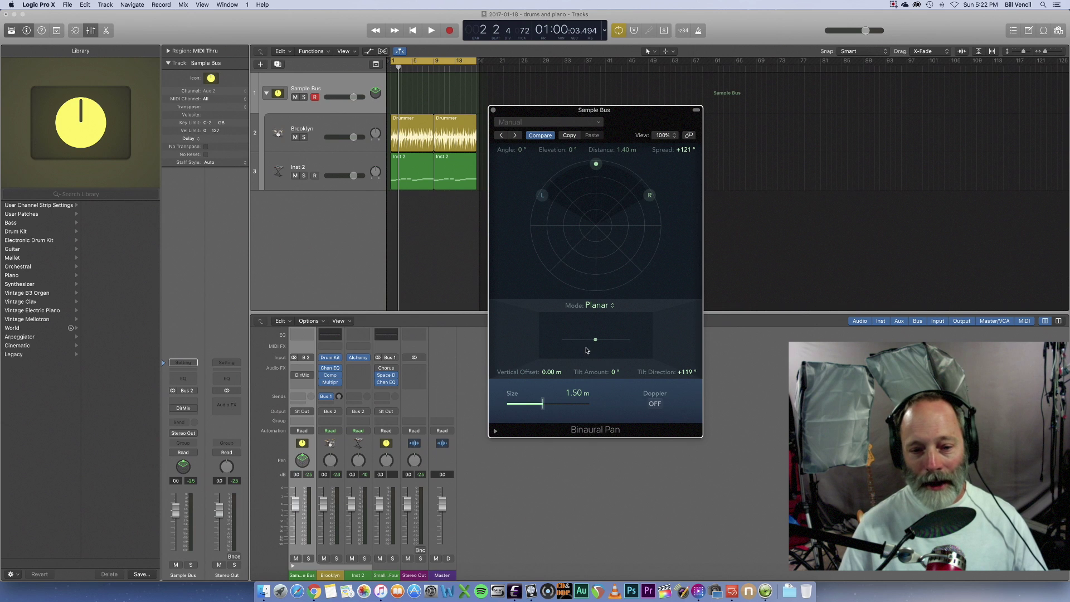
mouse_move(547, 376)
mouse_down()
mouse_move(544, 306)
mouse_move(550, 375)
mouse_up()
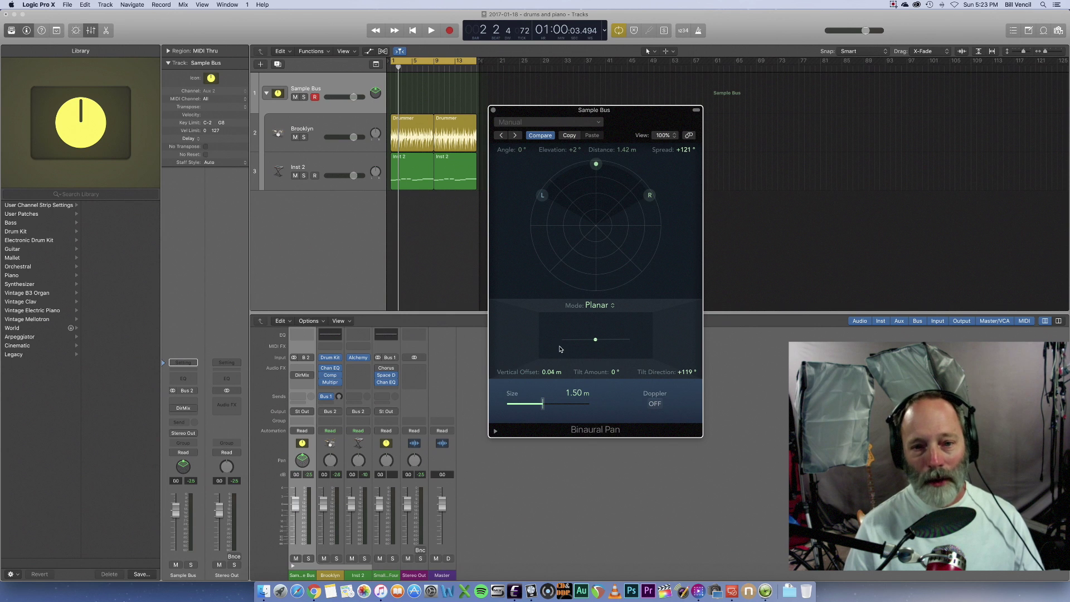
click(528, 125)
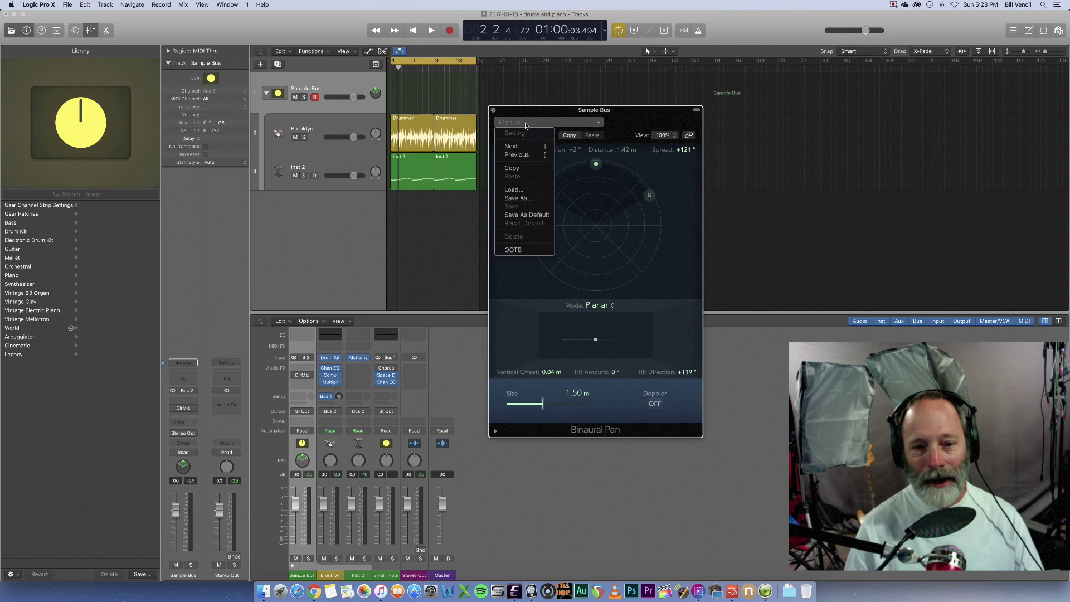
click(524, 277)
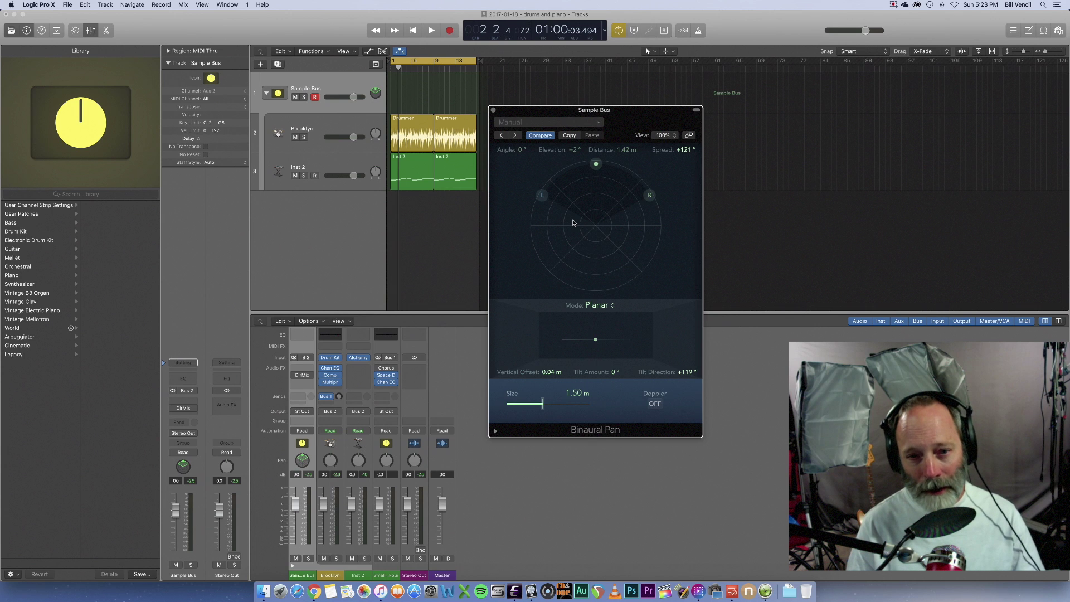
Step: While the song plays, move the binaural source to 1.48 m distance with +114° spread
key(space)
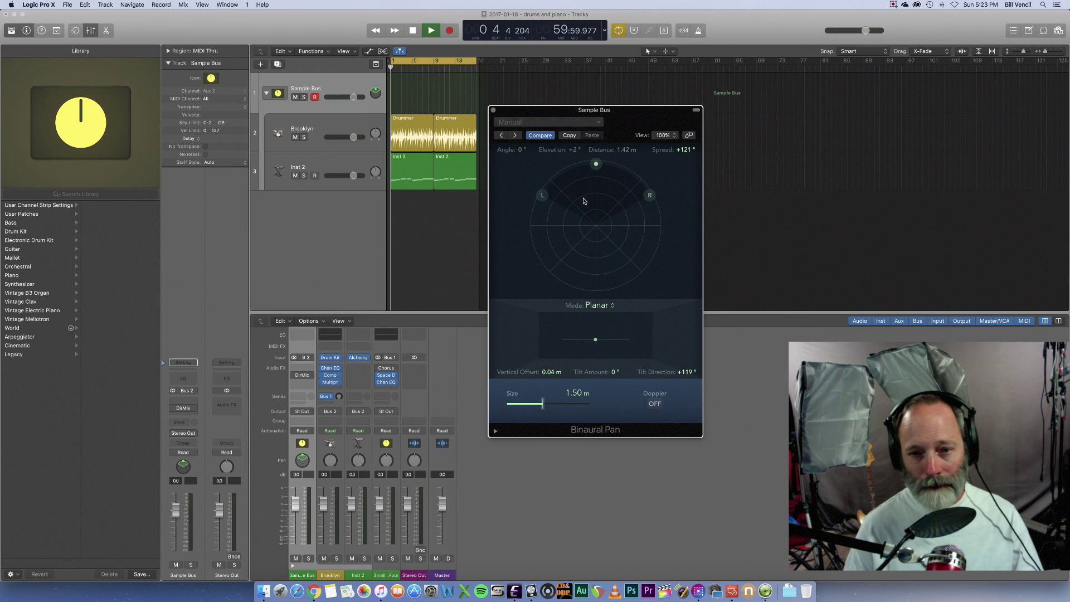
mouse_move(596, 164)
mouse_down()
mouse_move(652, 206)
mouse_move(631, 170)
mouse_move(566, 174)
mouse_move(548, 221)
mouse_move(552, 255)
mouse_move(585, 286)
mouse_move(595, 286)
mouse_move(594, 269)
mouse_move(590, 287)
mouse_move(547, 241)
mouse_move(558, 175)
mouse_move(594, 164)
mouse_move(547, 194)
mouse_move(538, 223)
mouse_move(551, 178)
mouse_move(576, 164)
mouse_move(553, 197)
mouse_move(596, 165)
mouse_up()
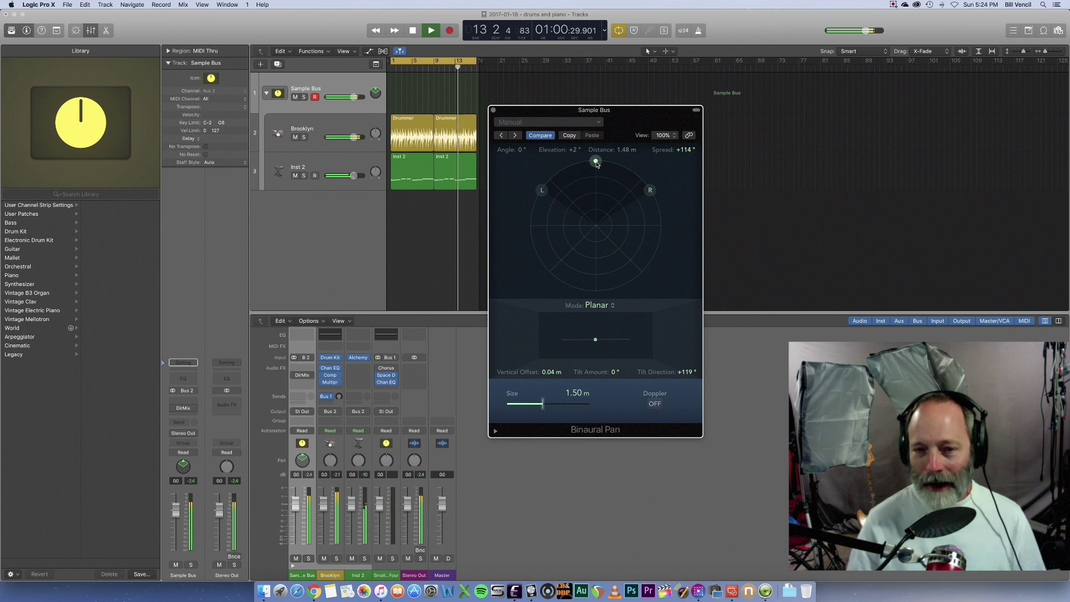
key(space)
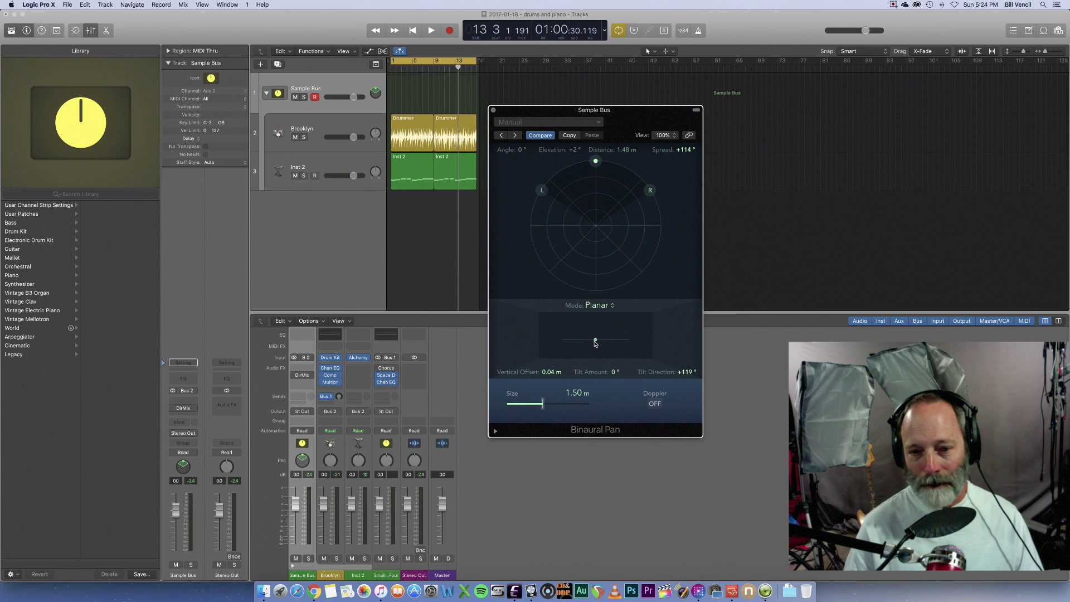
Step: During playback, tilt the source toward +79° and return the vertical offset to 0.00 m
key(space)
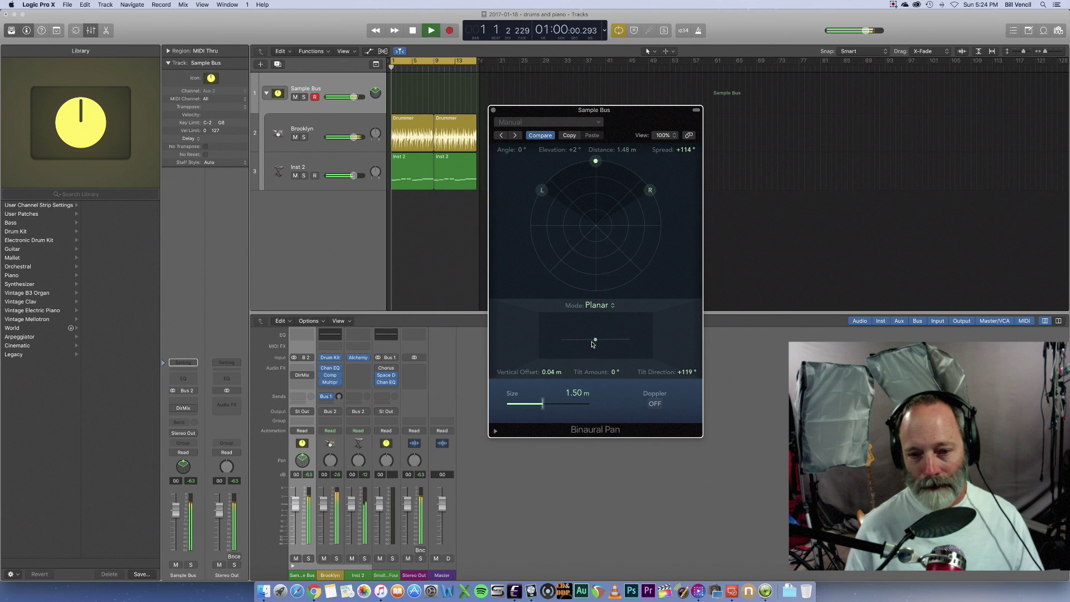
mouse_move(592, 344)
mouse_down()
mouse_move(584, 342)
mouse_move(598, 335)
mouse_up()
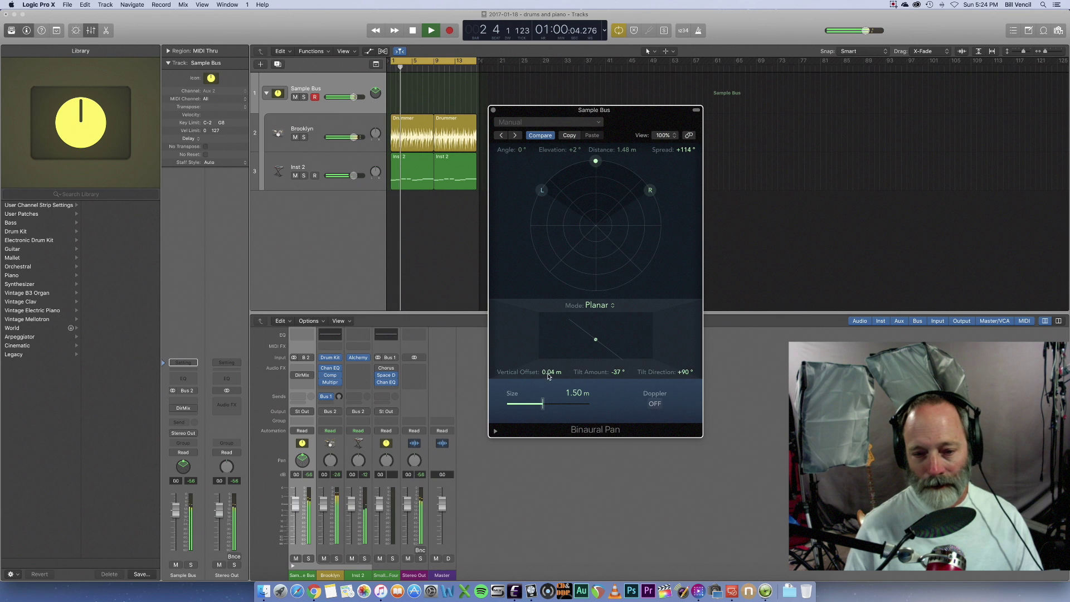
drag(552, 372, 595, 334)
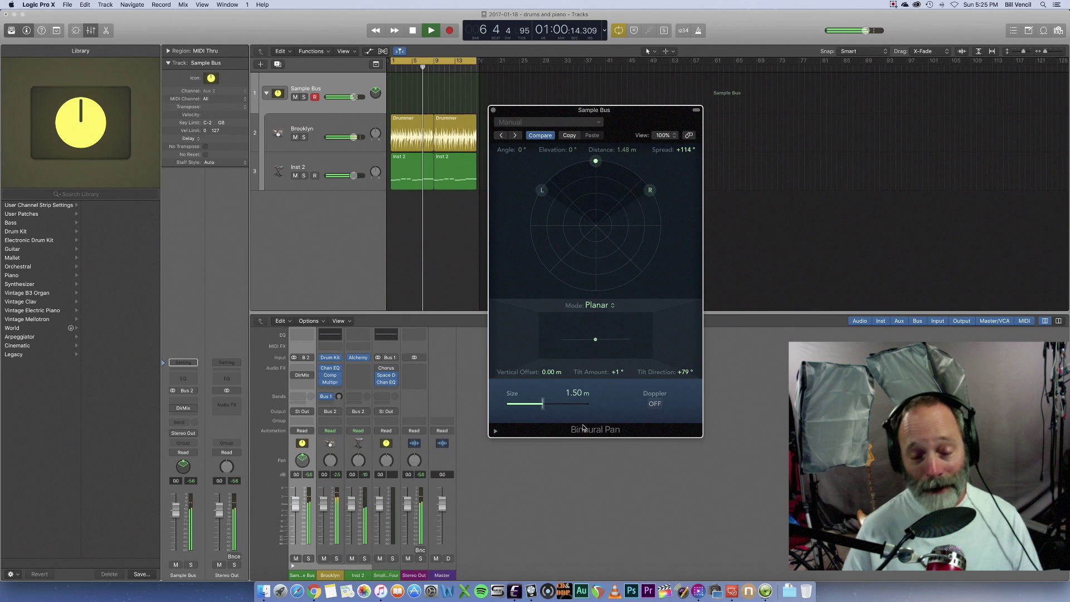
key(space)
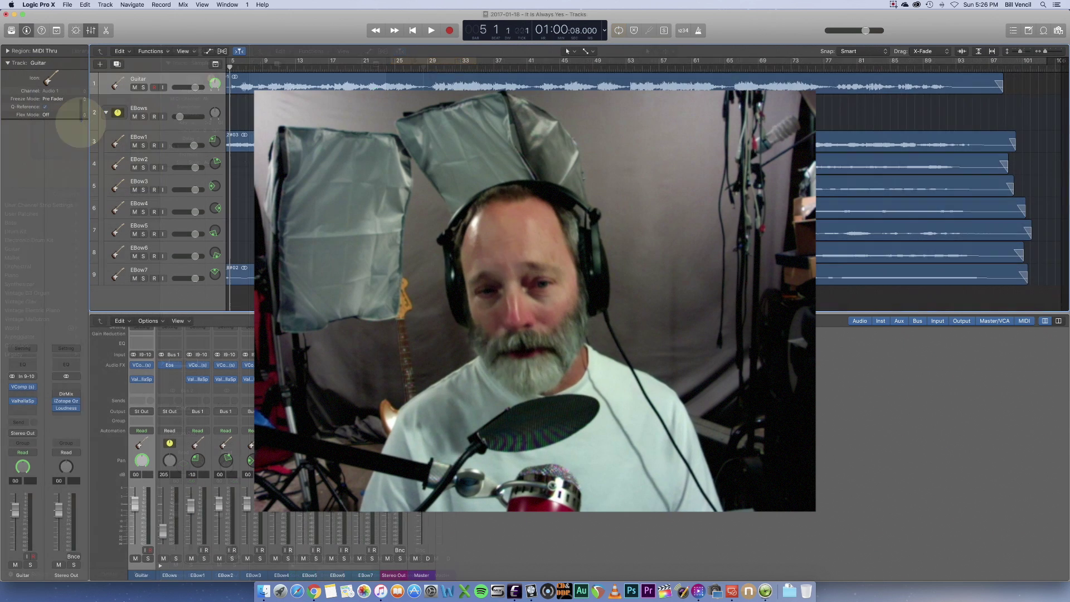
Step: Start playback of the It Is Always Yes project with its Guitar and EBow tracks
key(space)
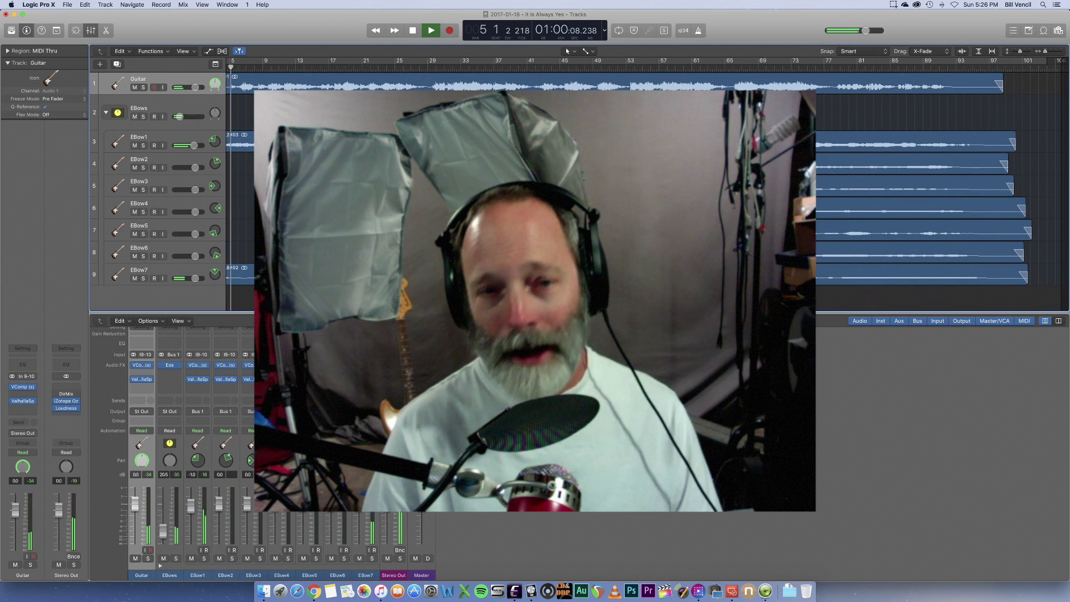